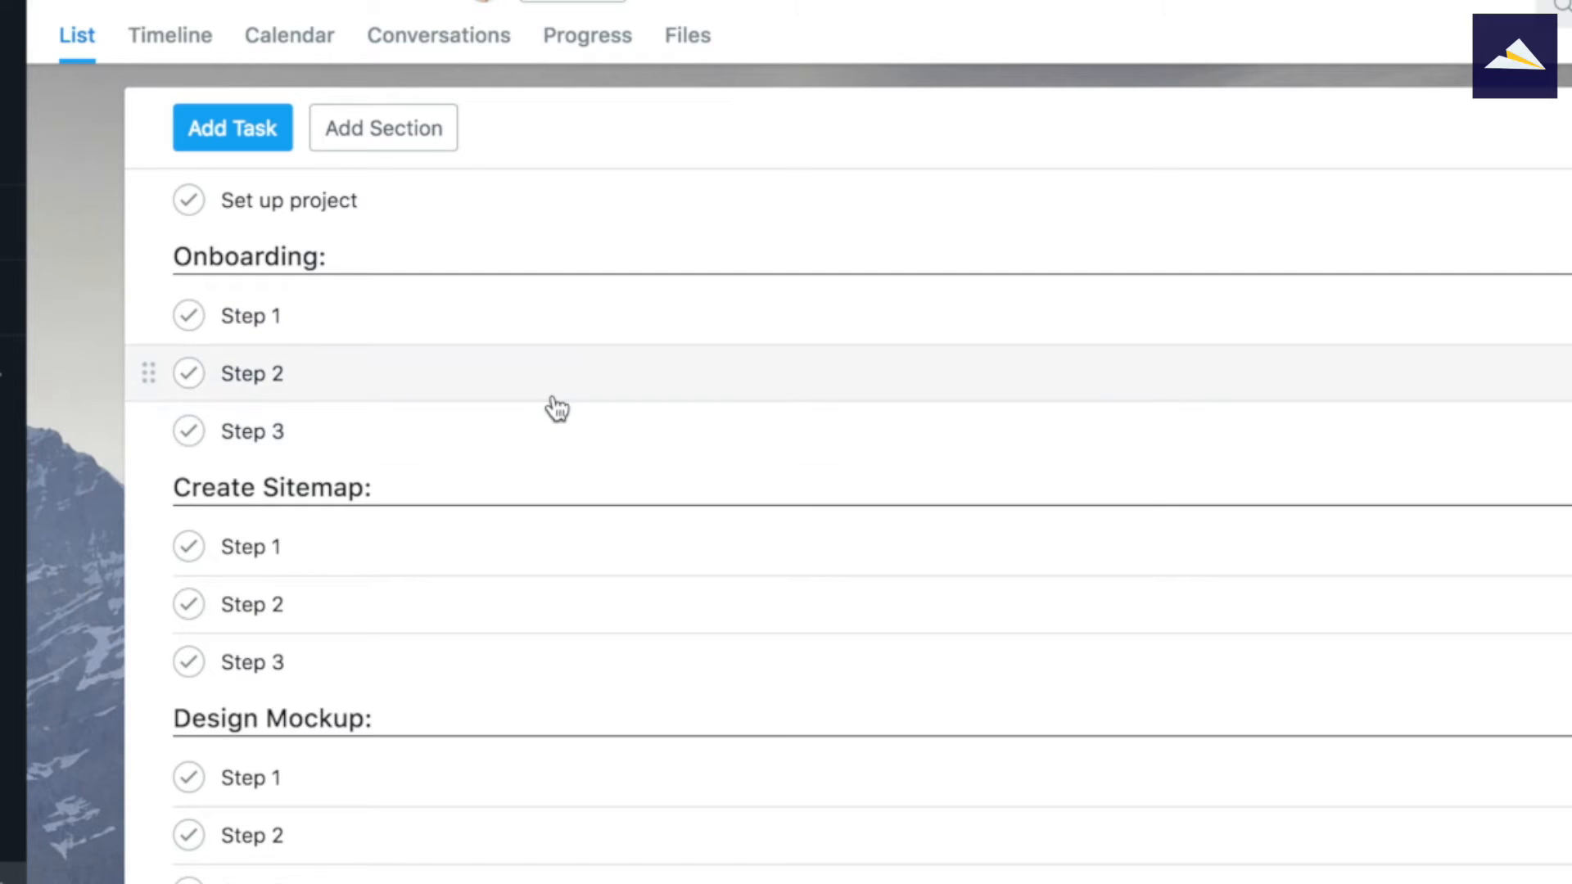
- Delete the Follow Up section and its tasks from the end of the Client | Website Build template
scroll(653, 704, "down", 3)
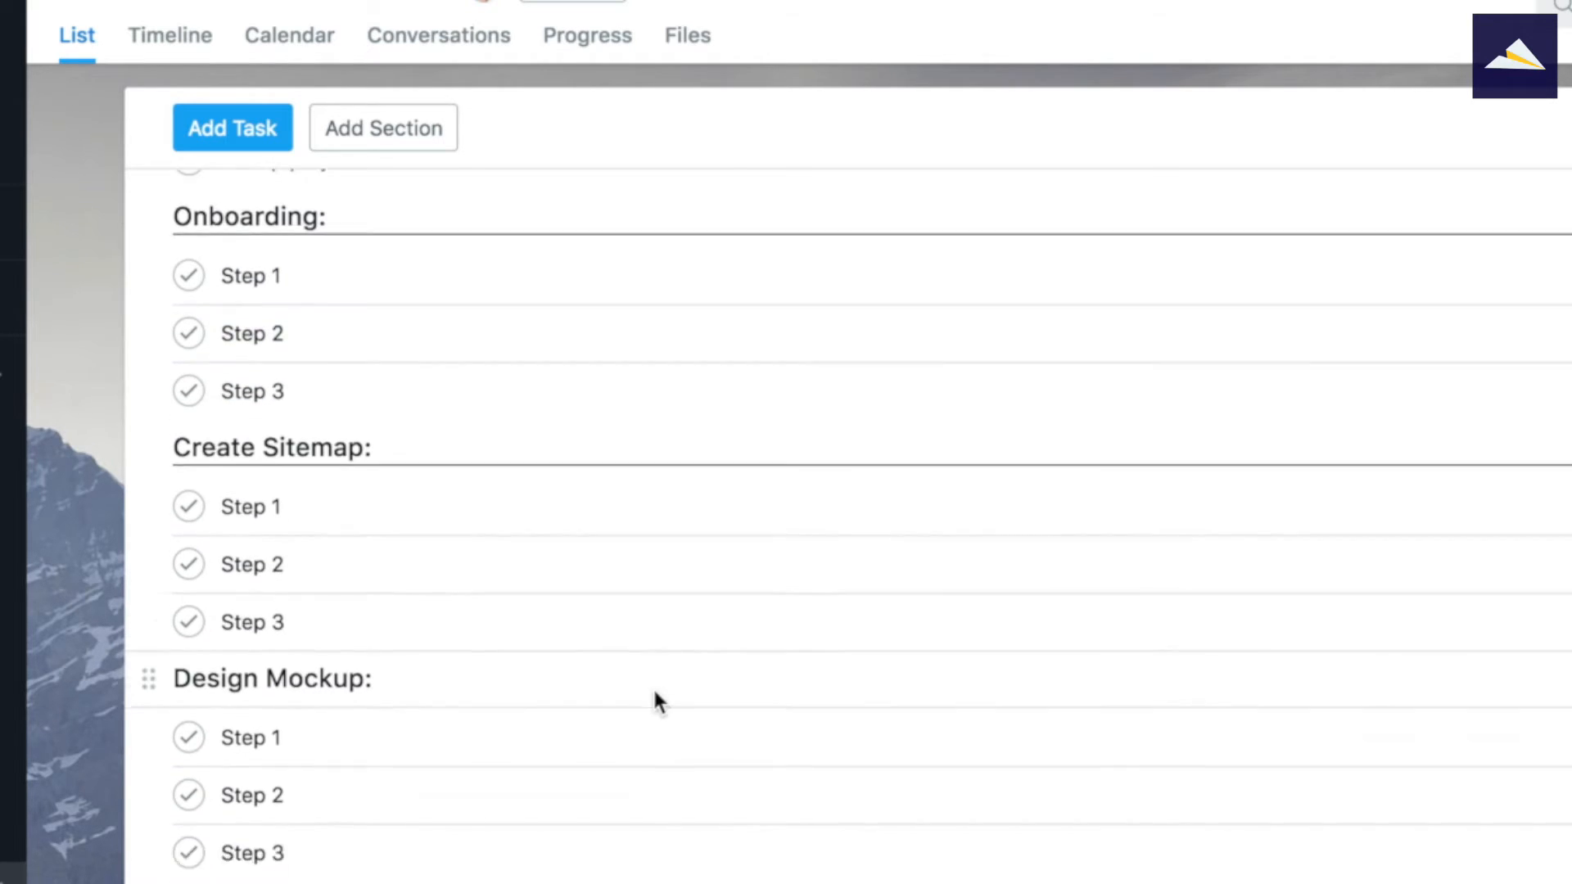
scroll(649, 698, "down", 5)
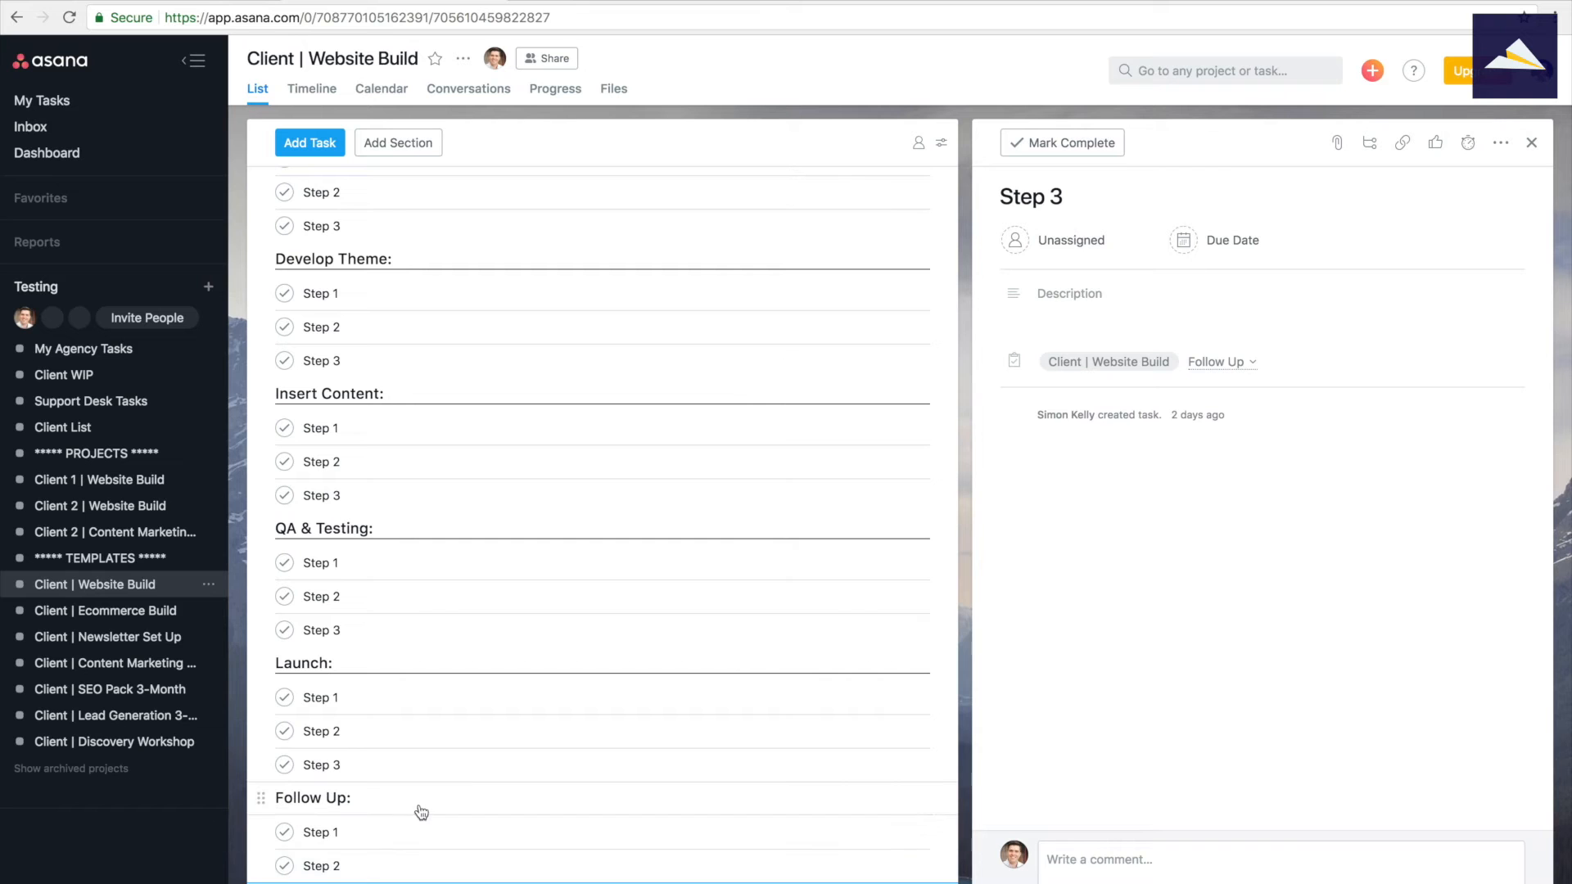
left_click(415, 802)
key("tab+BackSpace")
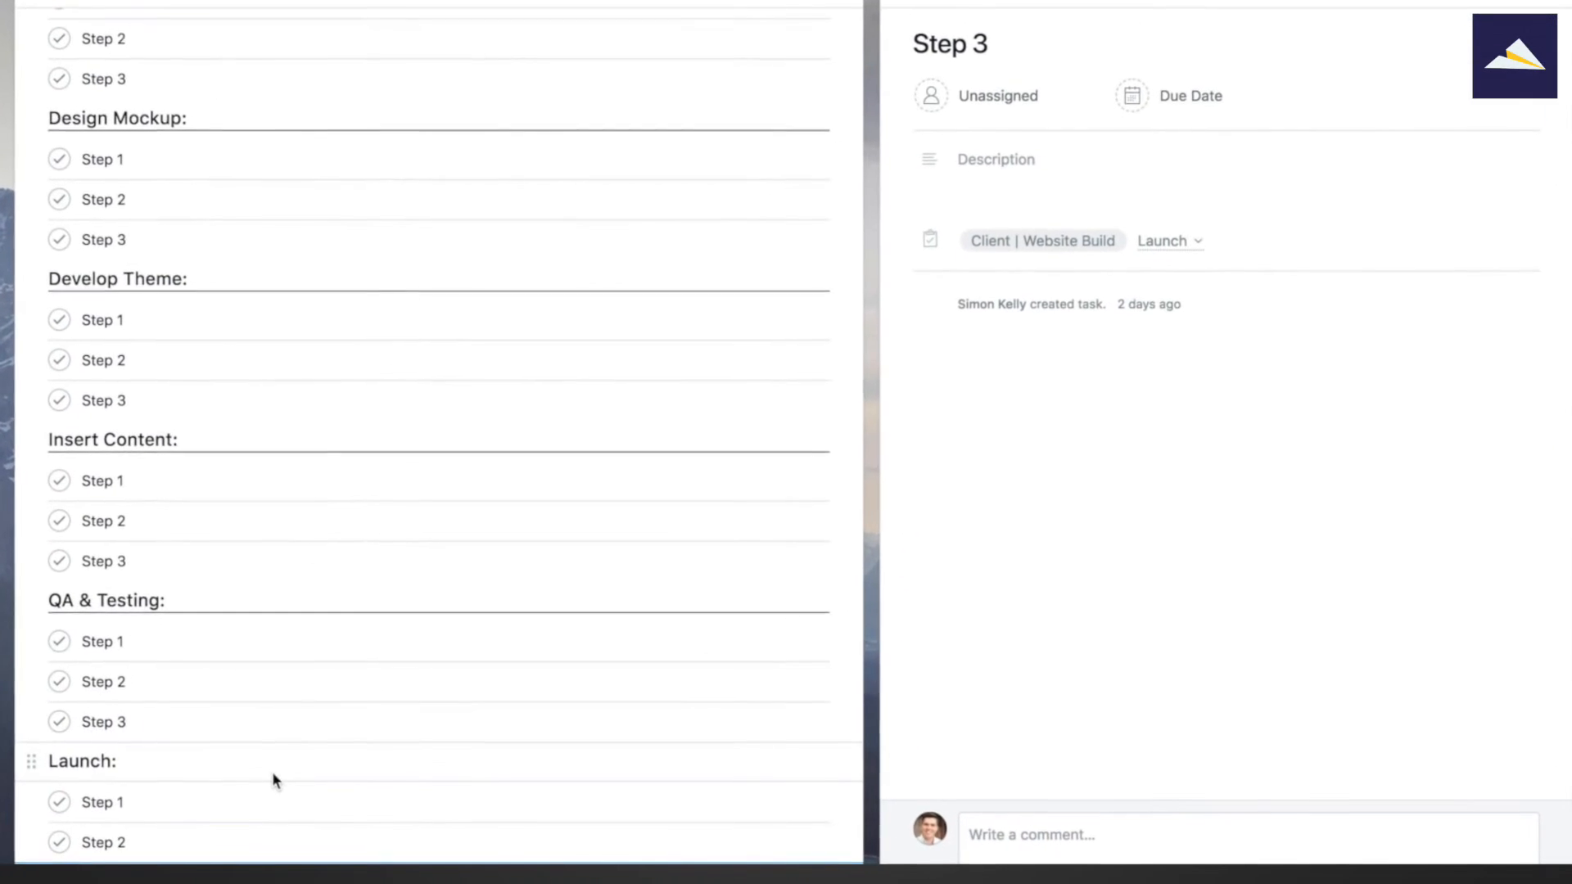
- Add a section named "Follow Up:" after the last Launch task
key("Return")
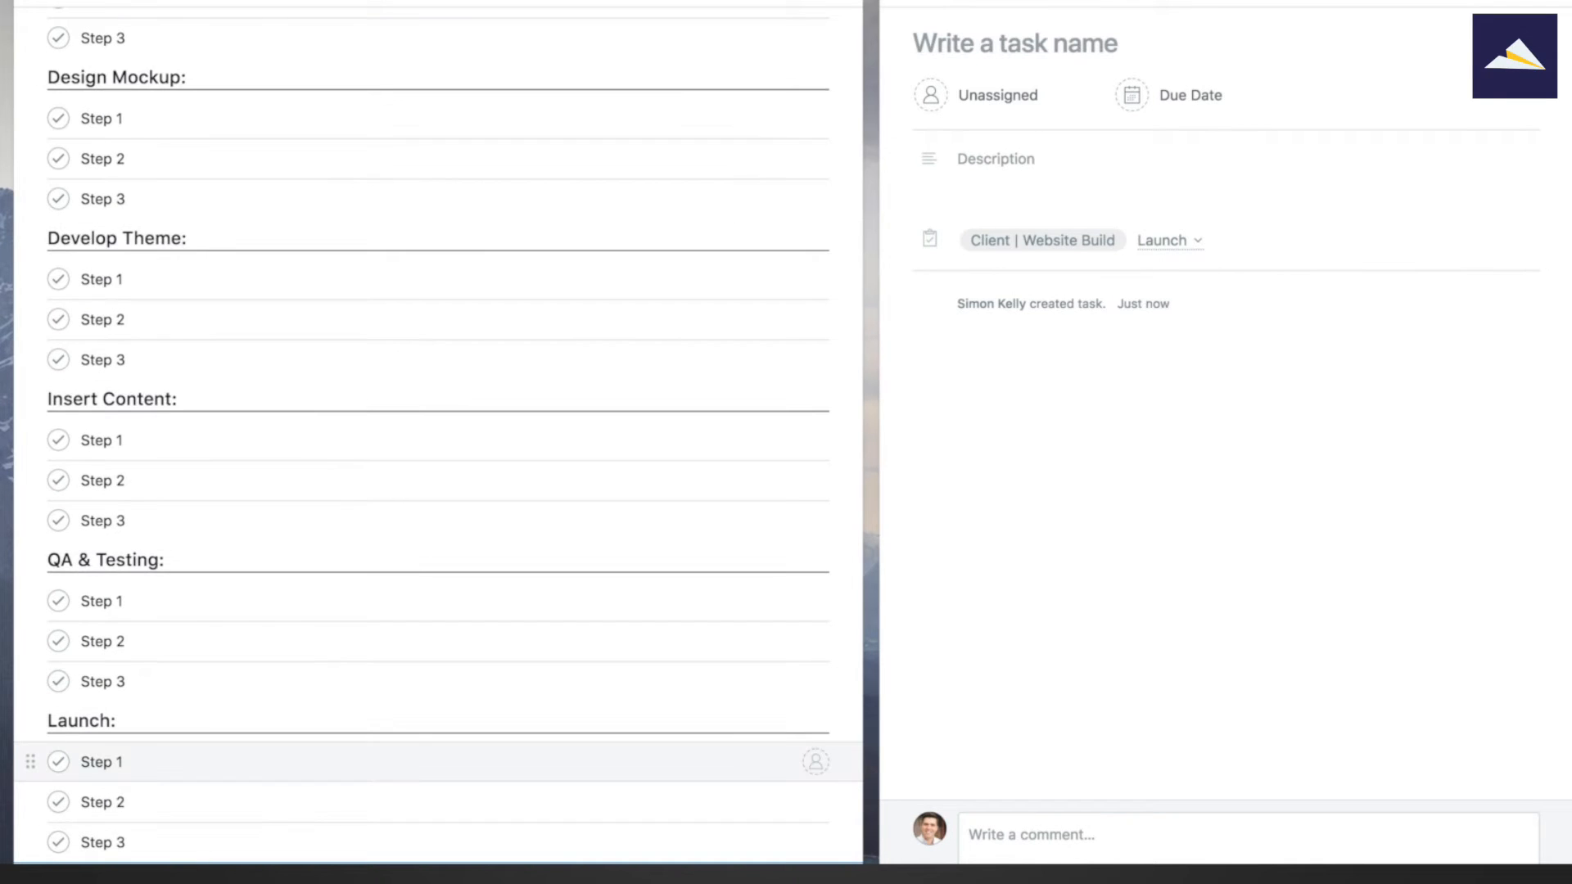
type("F")
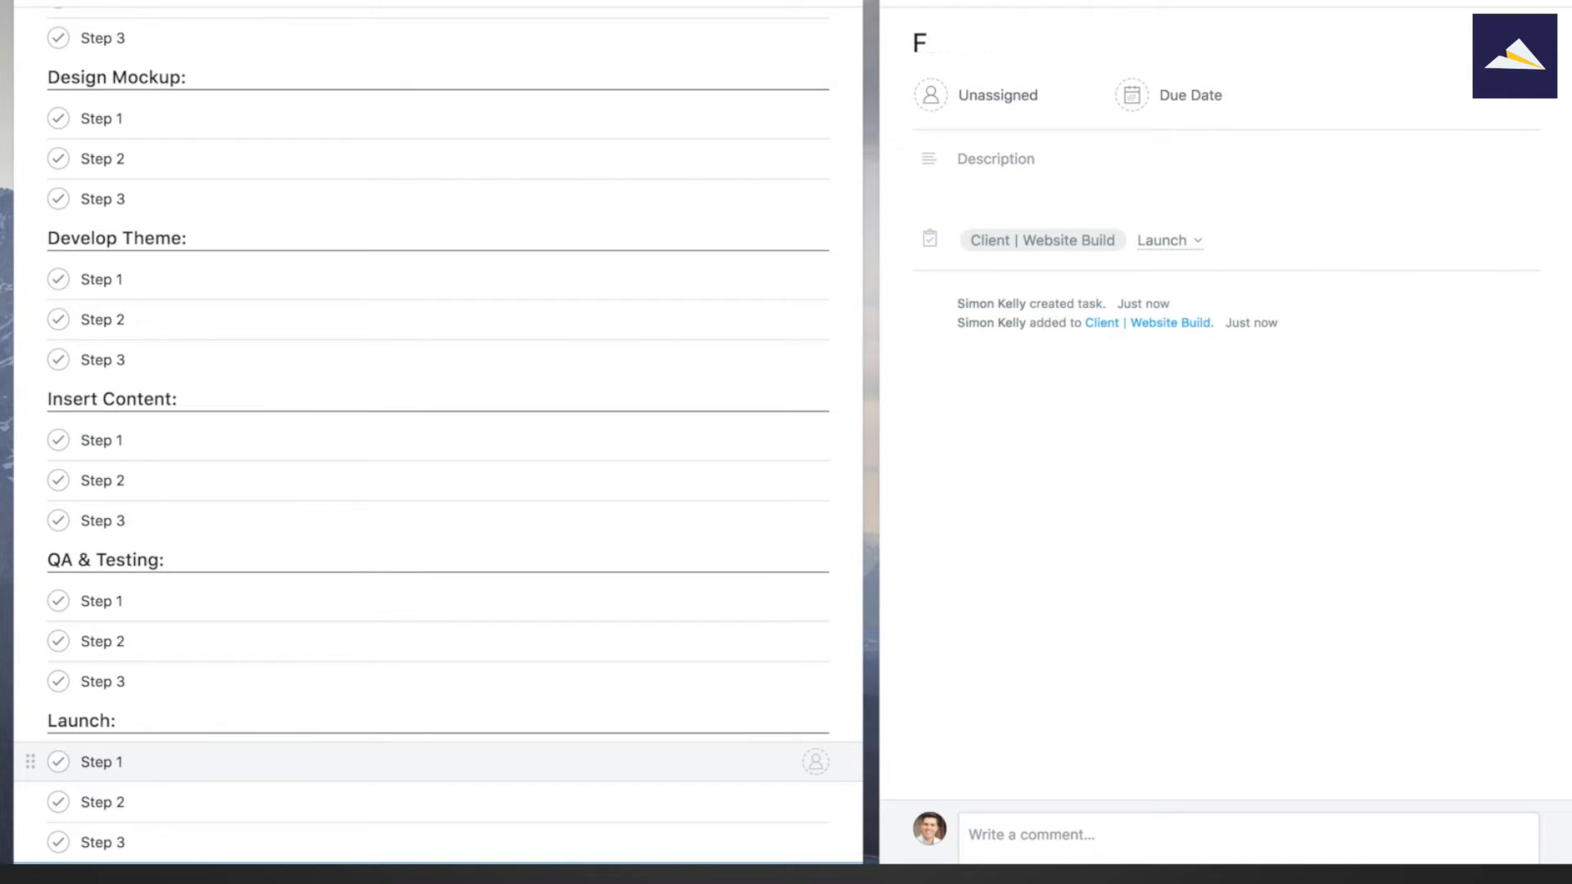
type("ollow Up:")
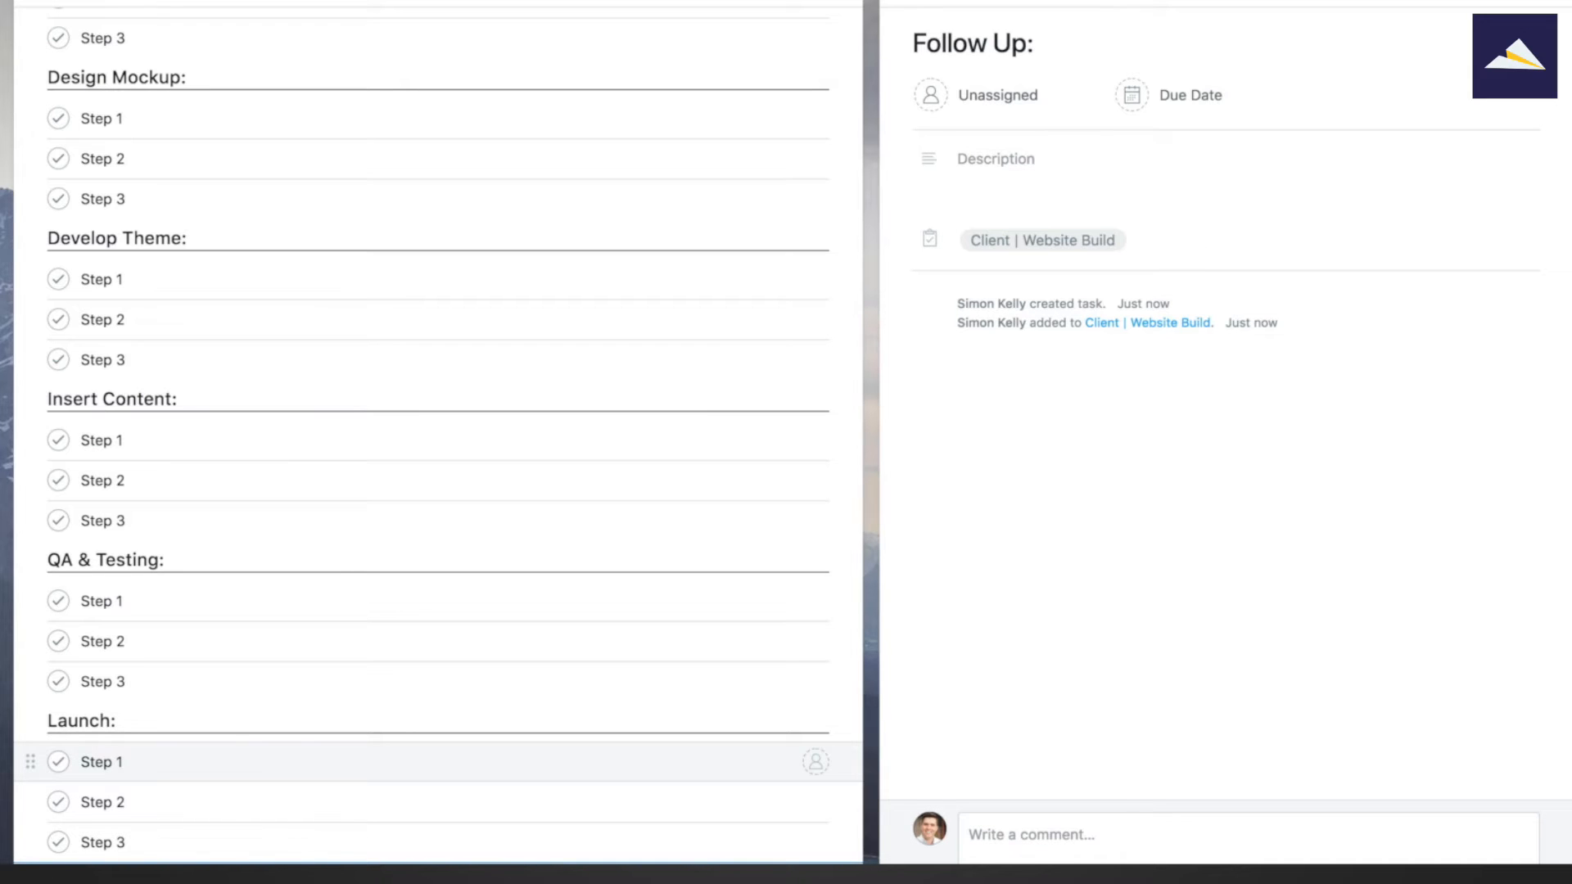
- Add three tasks named Step 1, Step 2 and Step 3 to the Follow Up section
key("Return")
type("Step")
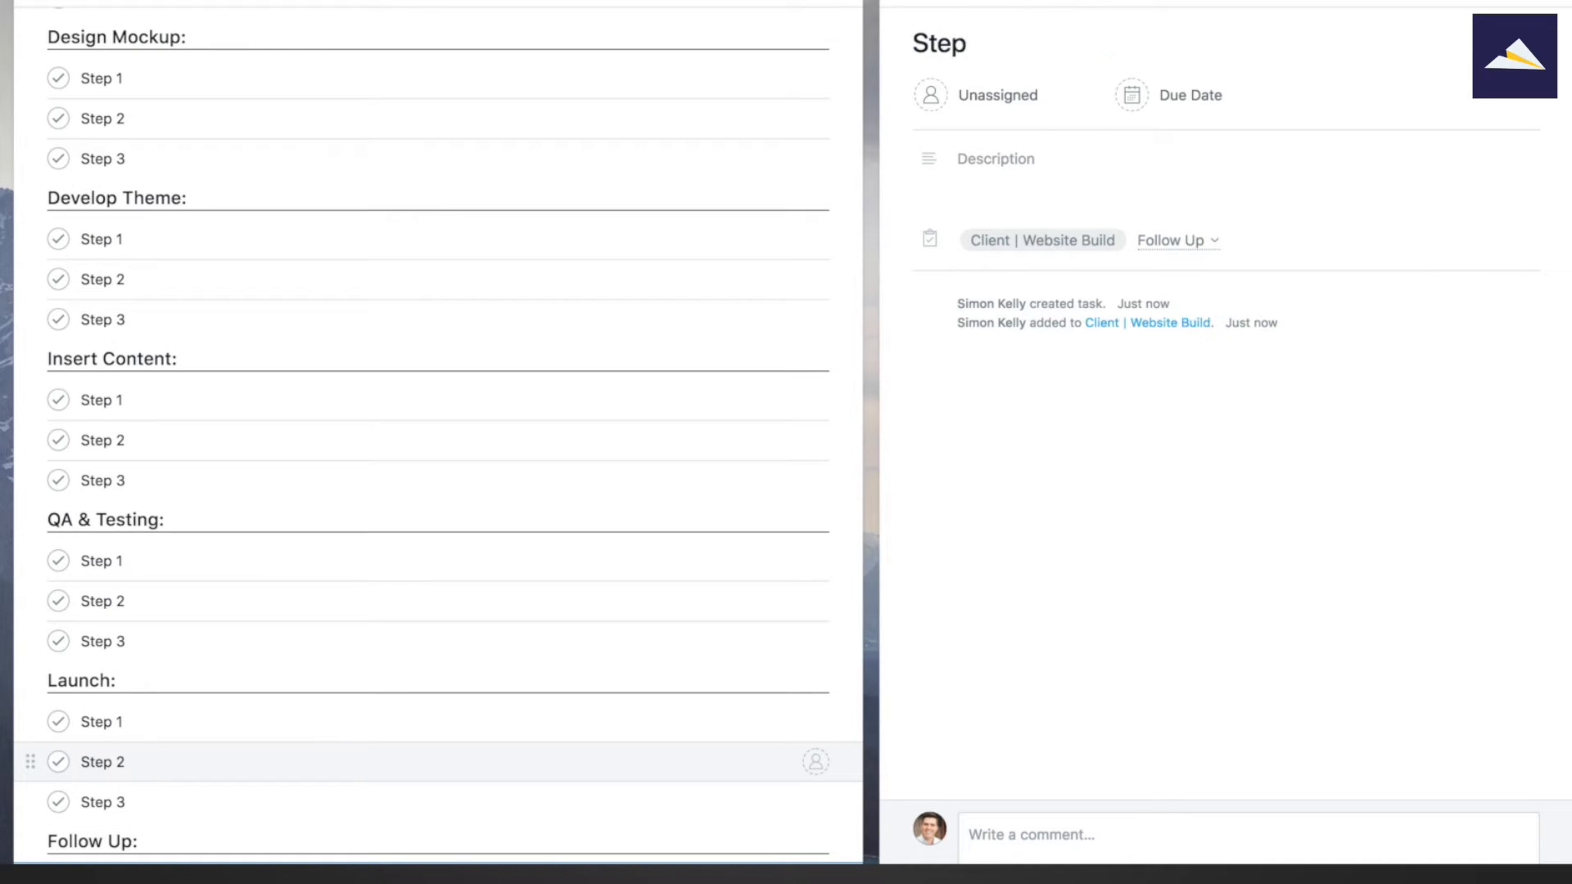
type(" 1")
key("Return")
type("Step 2")
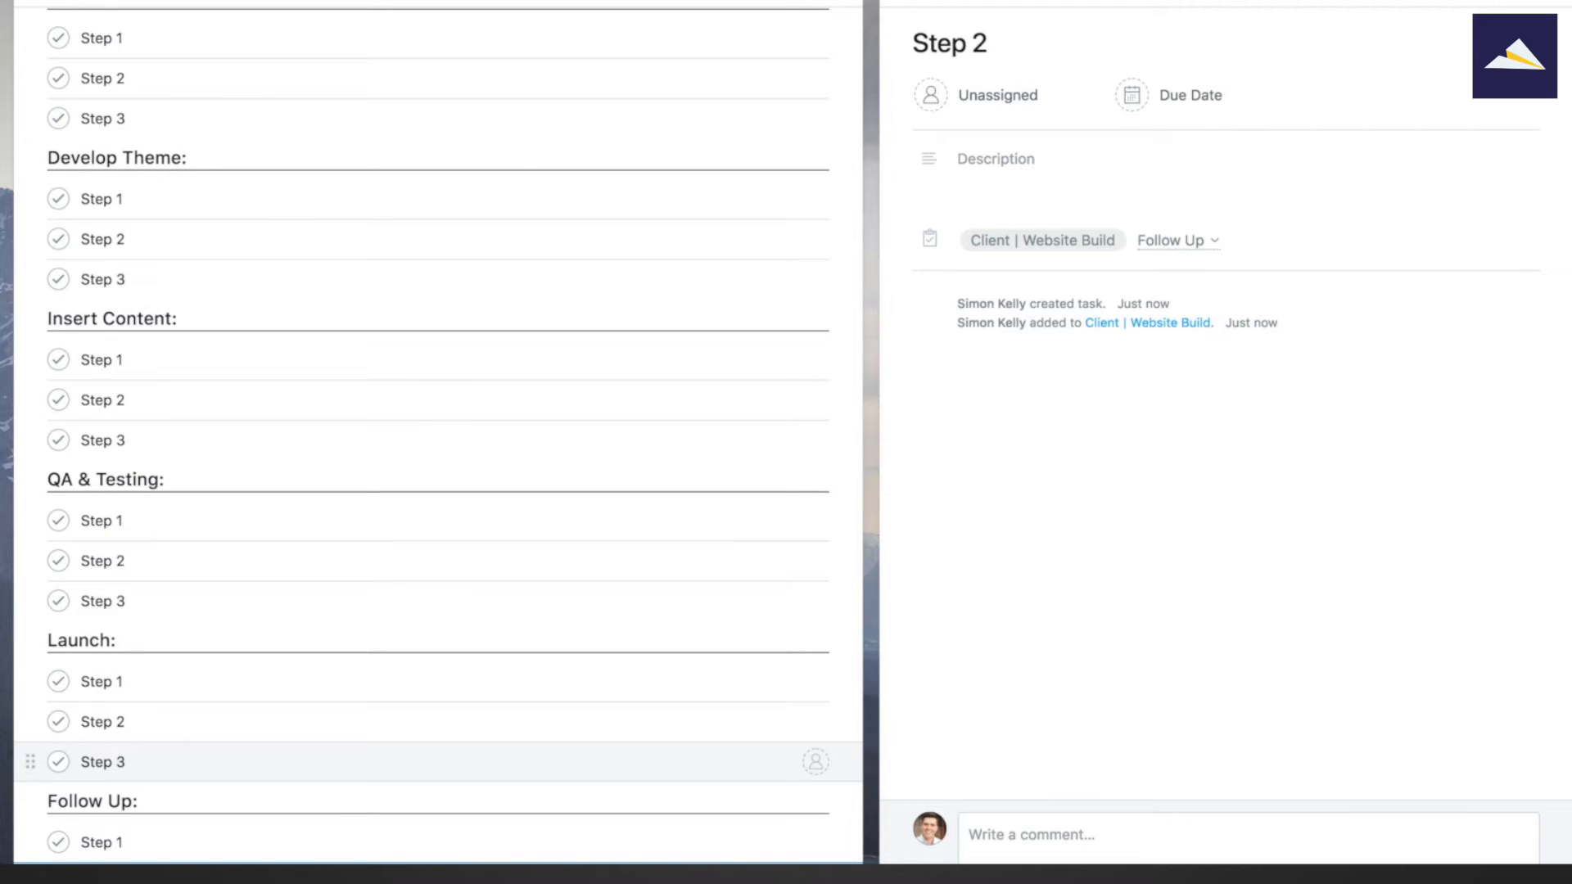
key("Return")
type("Step 3")
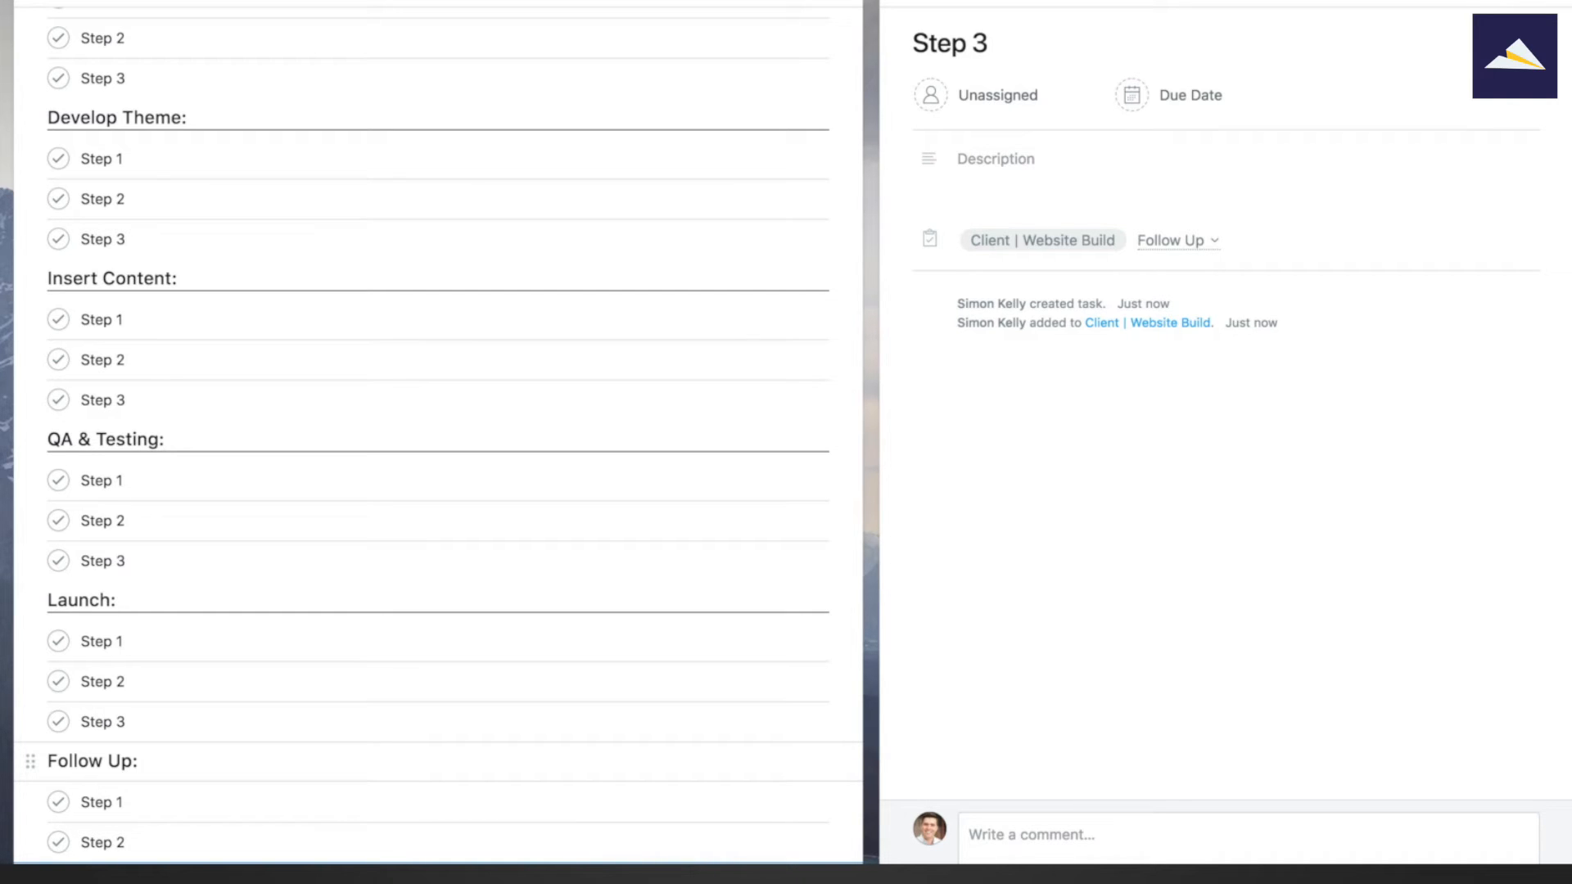
type(":")
key("BackSpace")
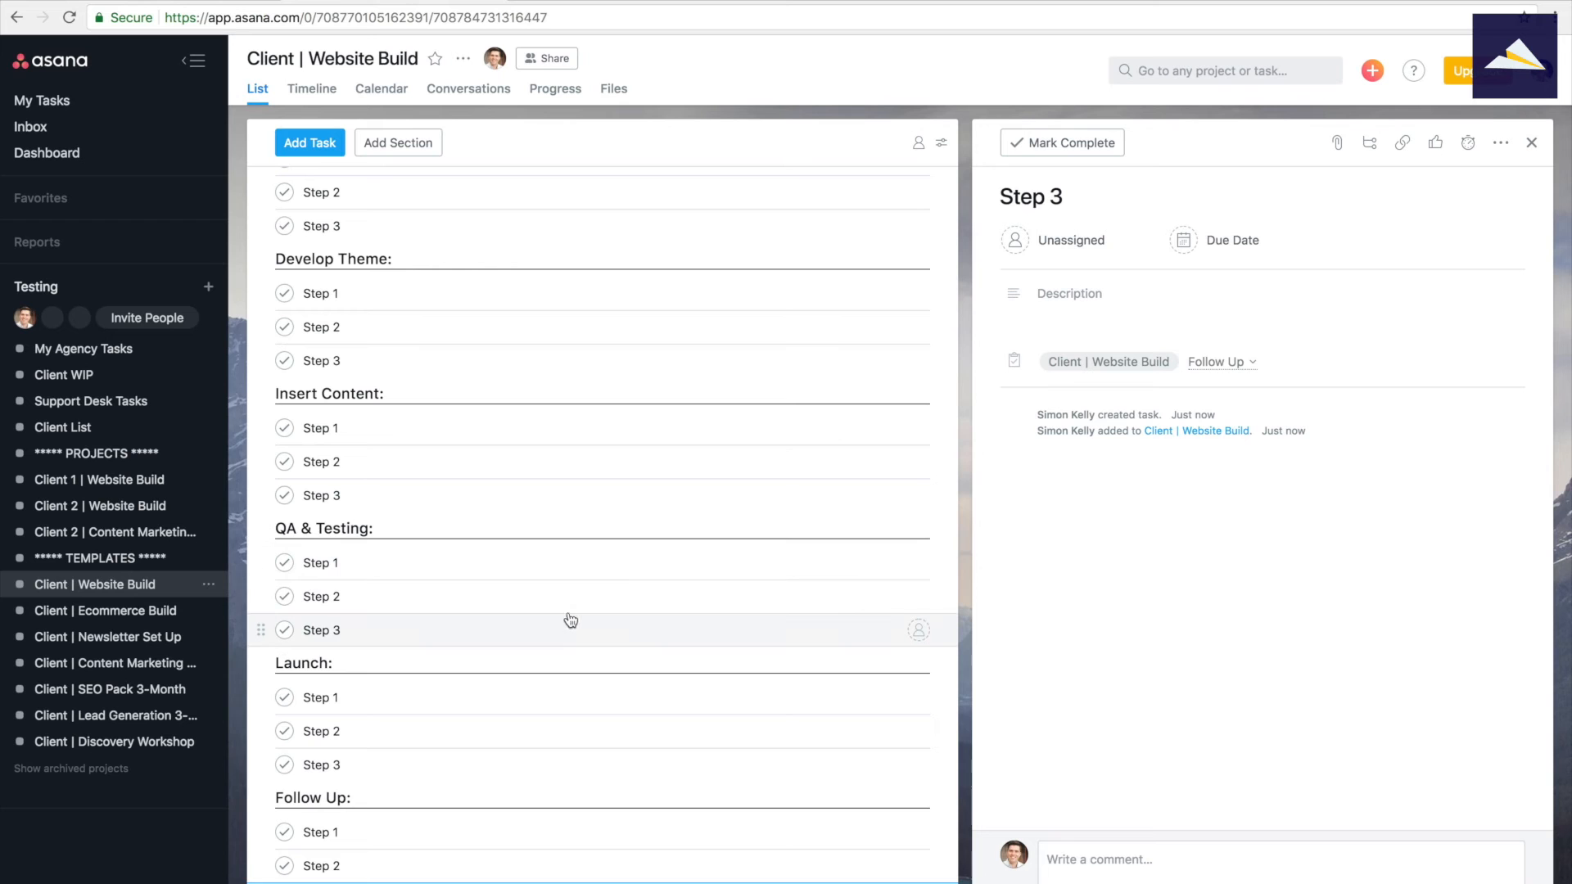
- Copy the Client | Website Build template into a new project named "Client 3 | Website Build"
scroll(564, 620, "up", 10)
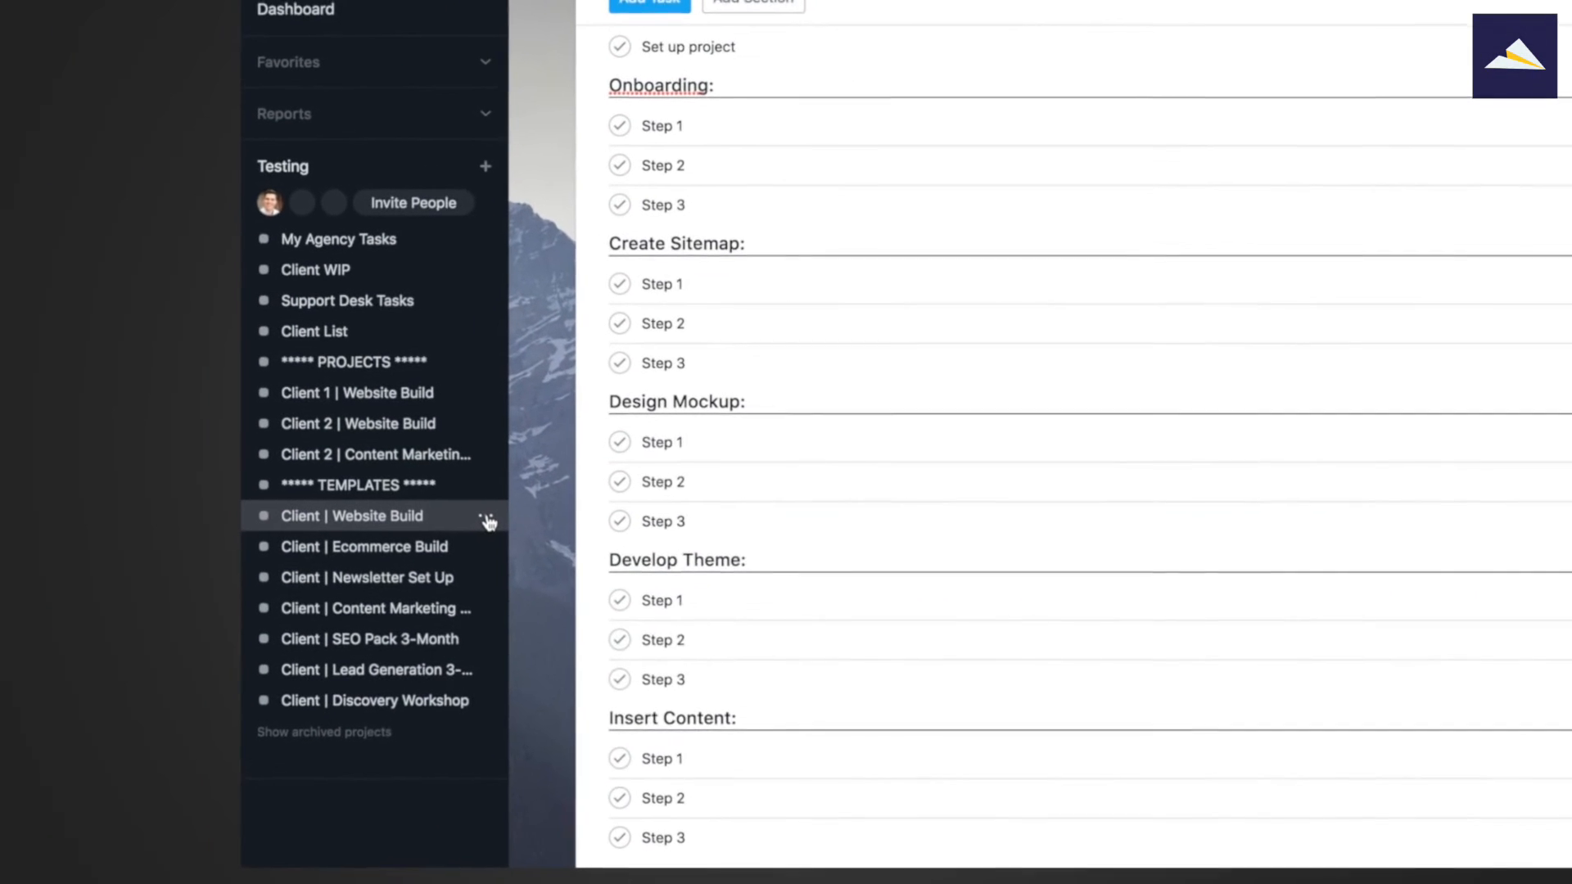
left_click(209, 584)
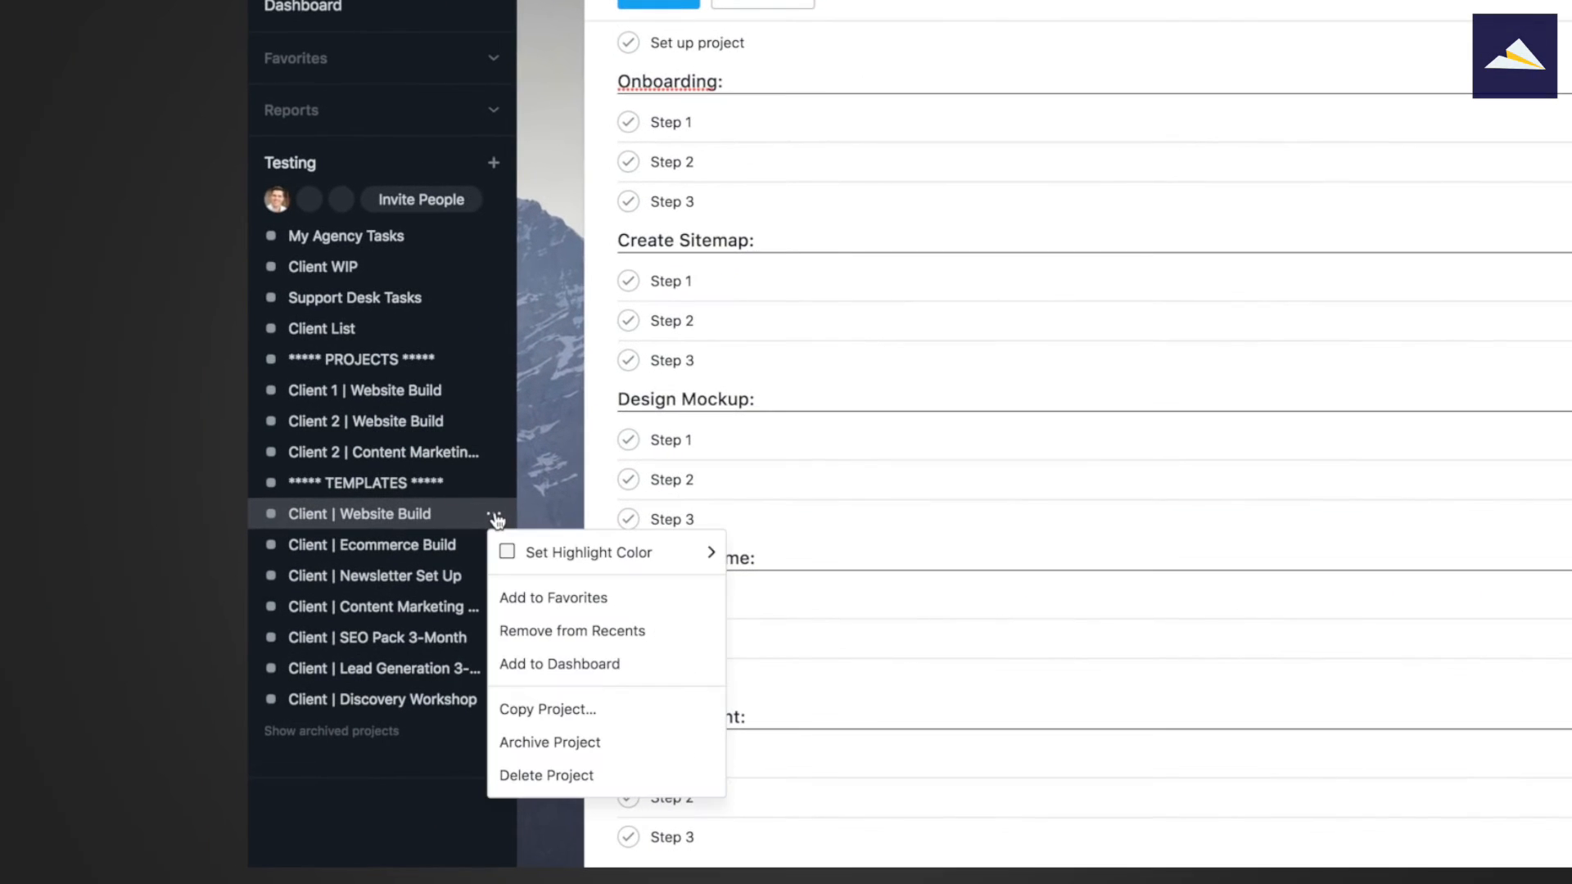
left_click(616, 718)
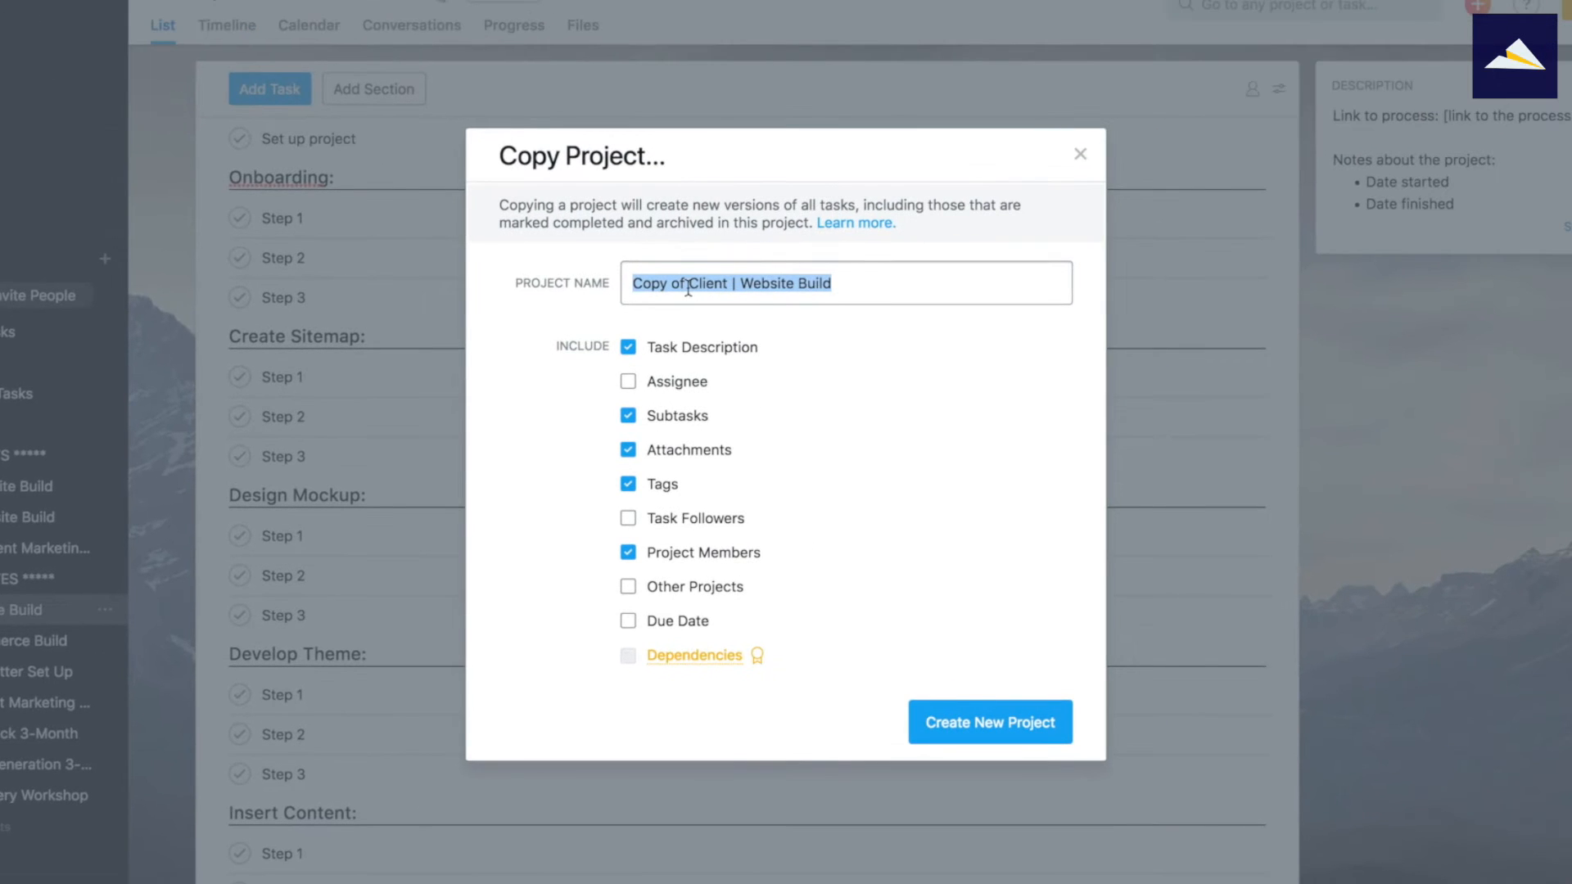
left_click(1079, 184)
left_click_drag(691, 283, 633, 282)
key("BackSpace")
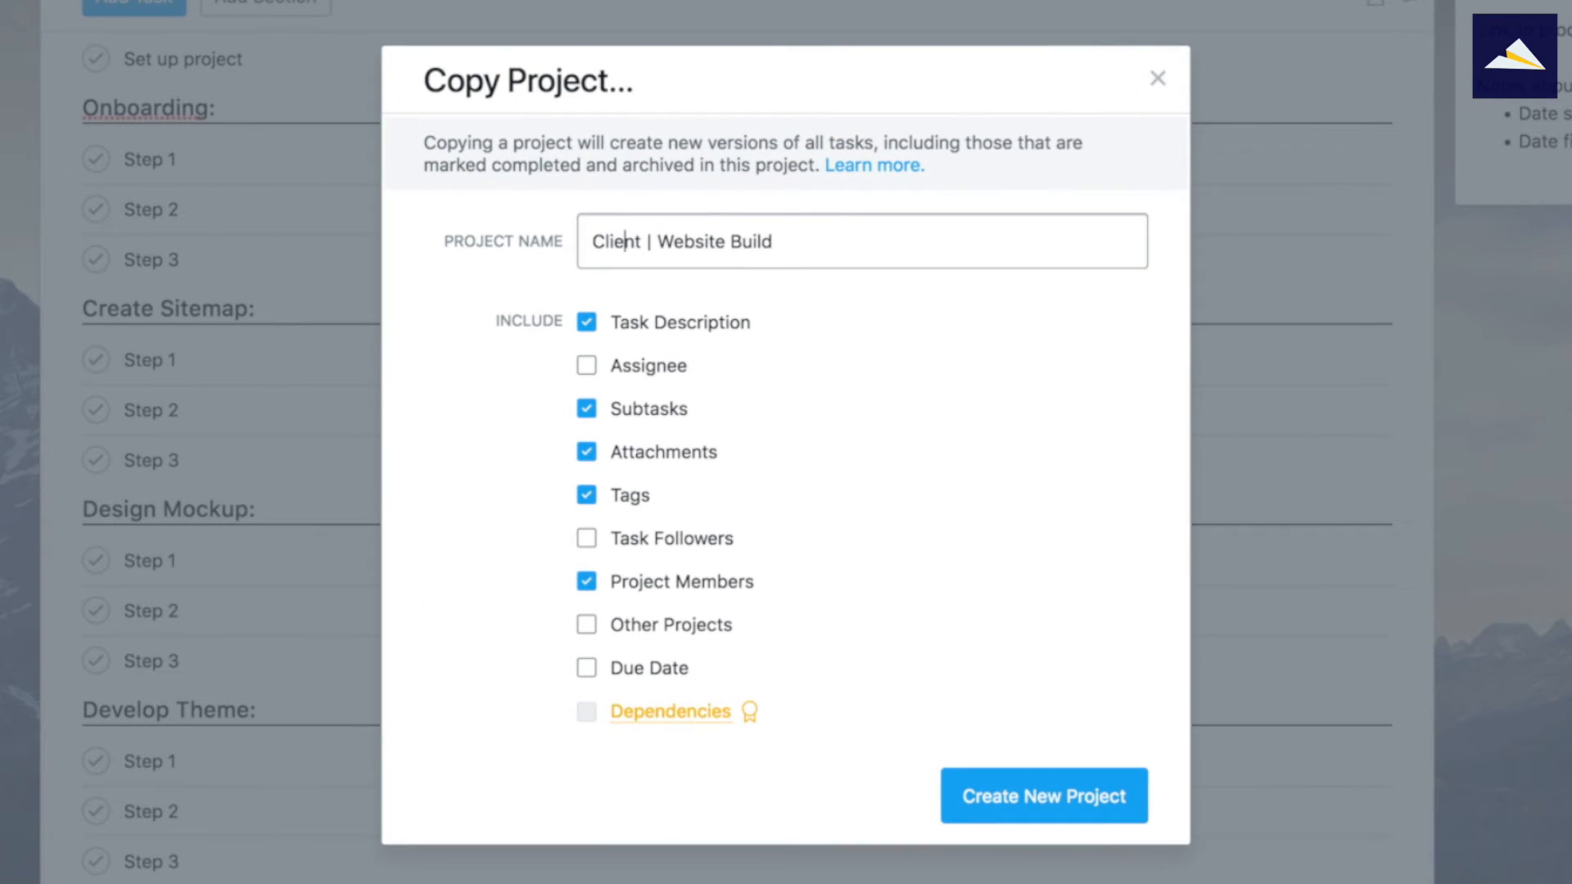
type("3")
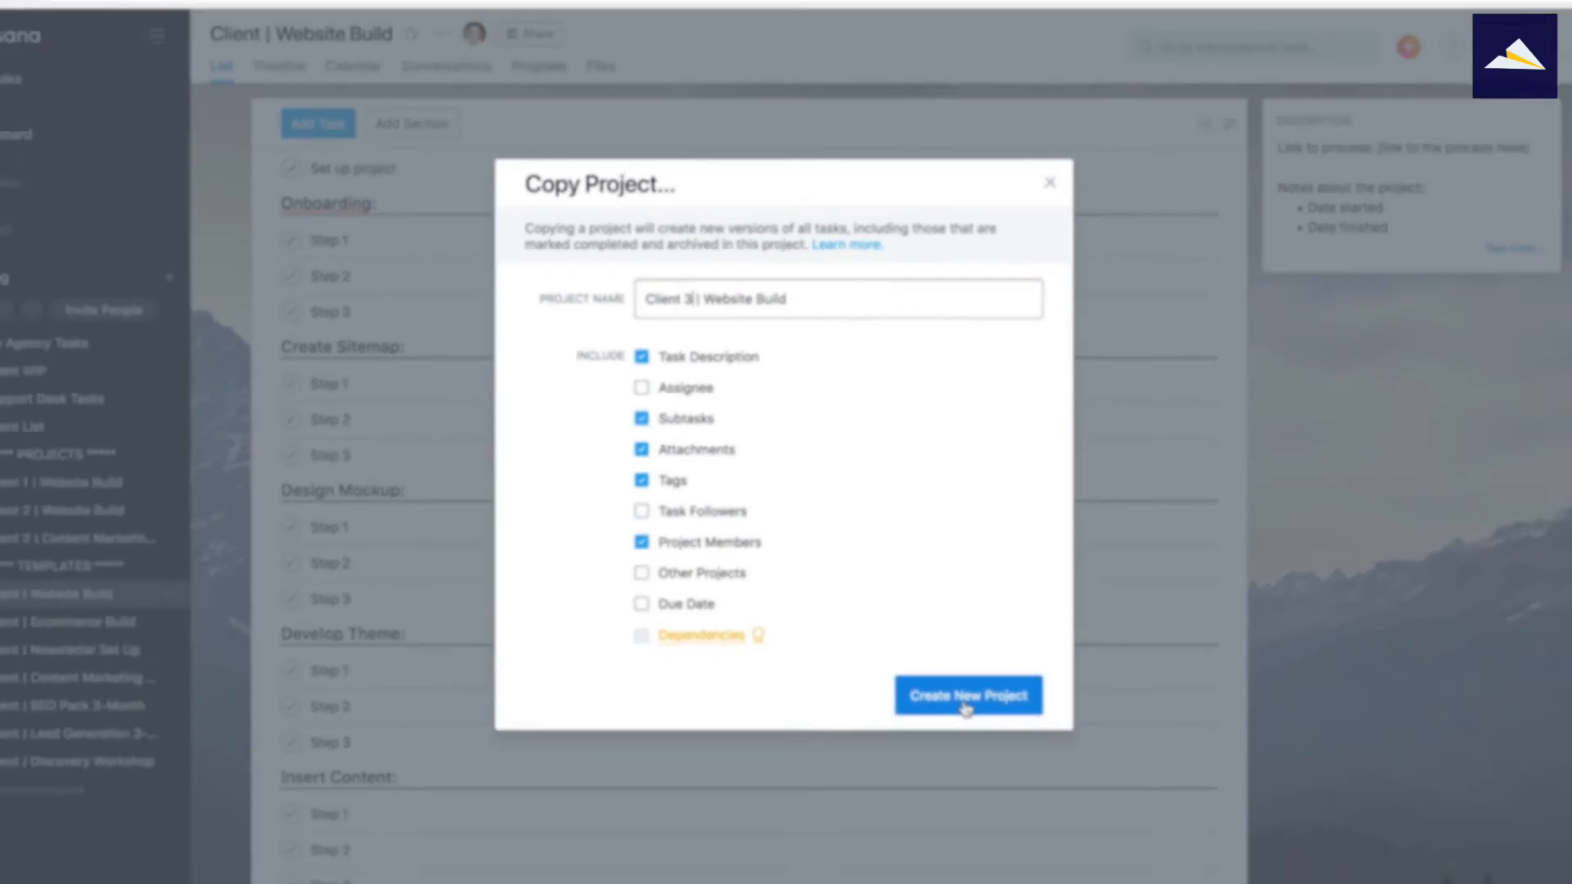
left_click(1035, 798)
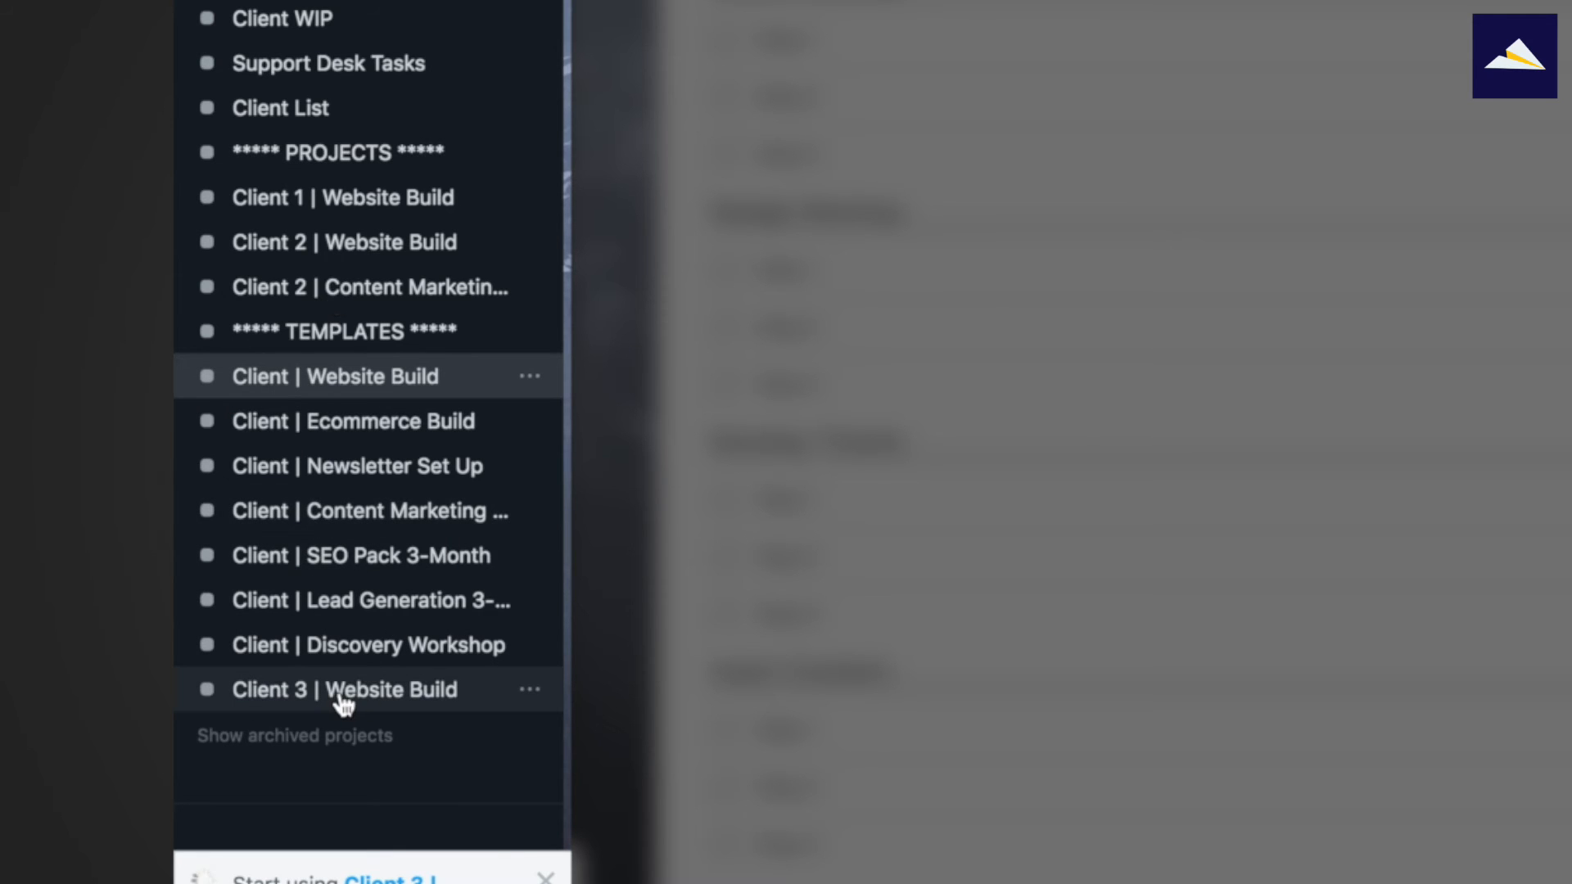
- Move the Client 3 | Website Build project to the end of the PROJECTS group and open it
left_click_drag(337, 690, 323, 323)
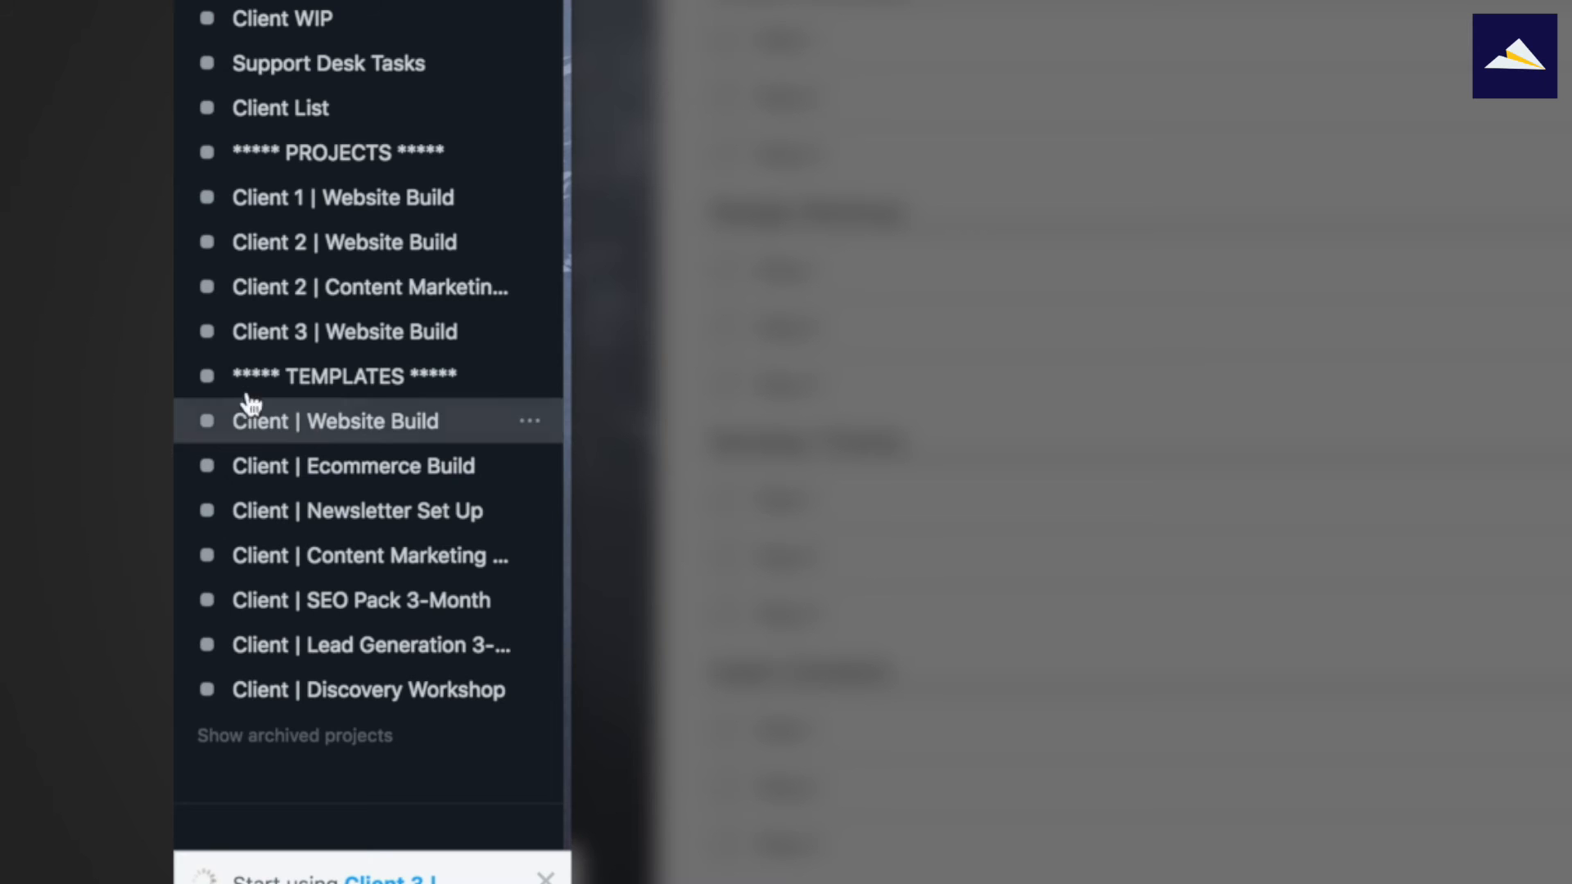
left_click(347, 336)
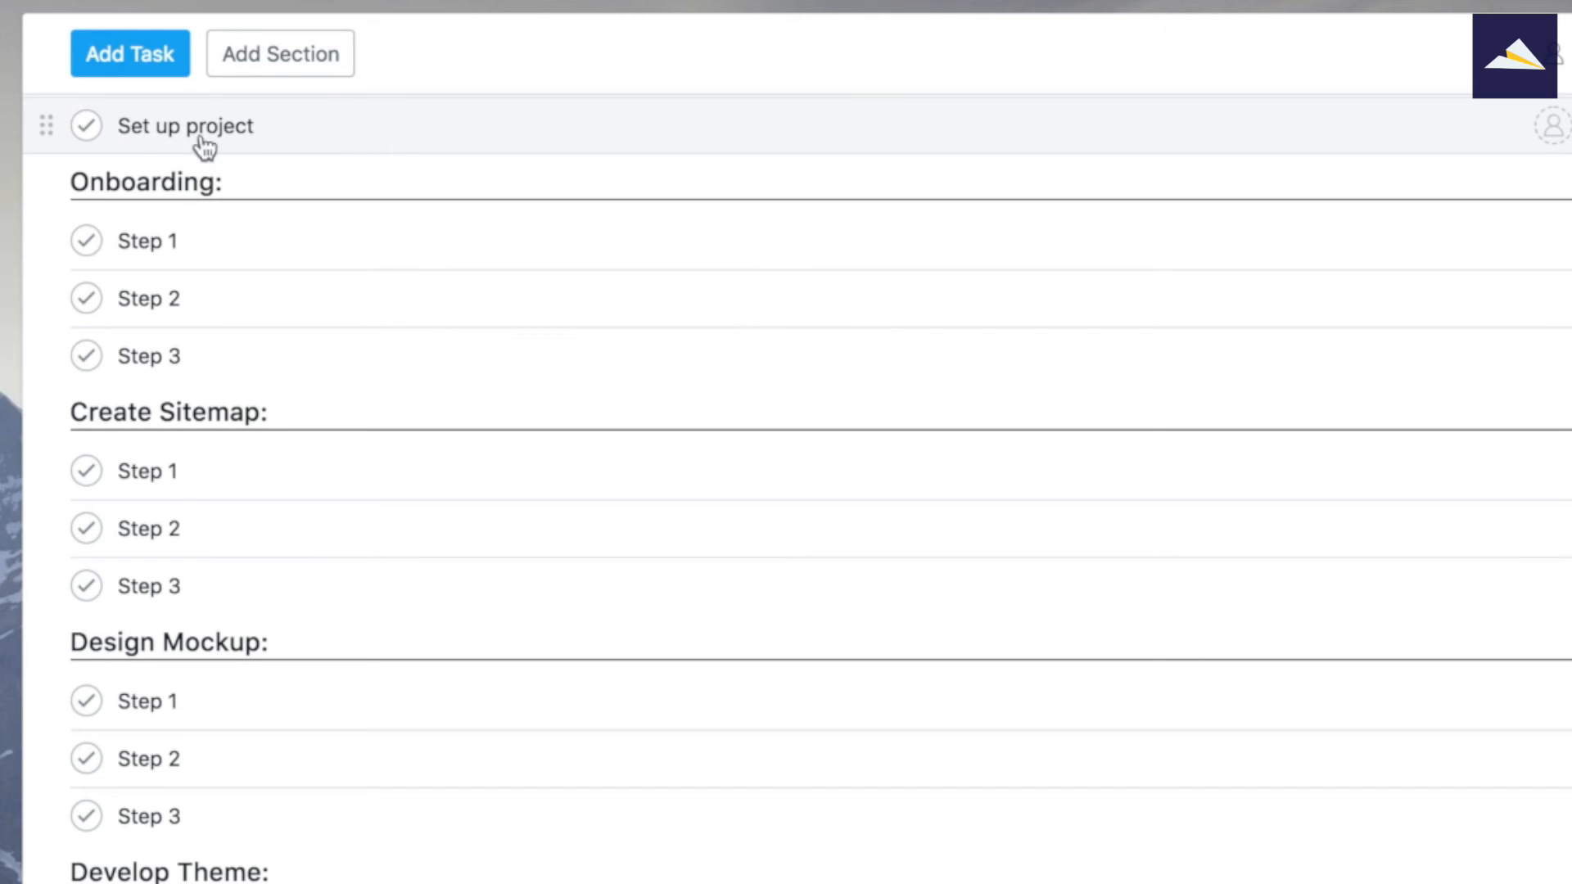
- Mark Set up project and the Onboarding tasks Step 1 and Step 2 as complete
left_click(87, 128)
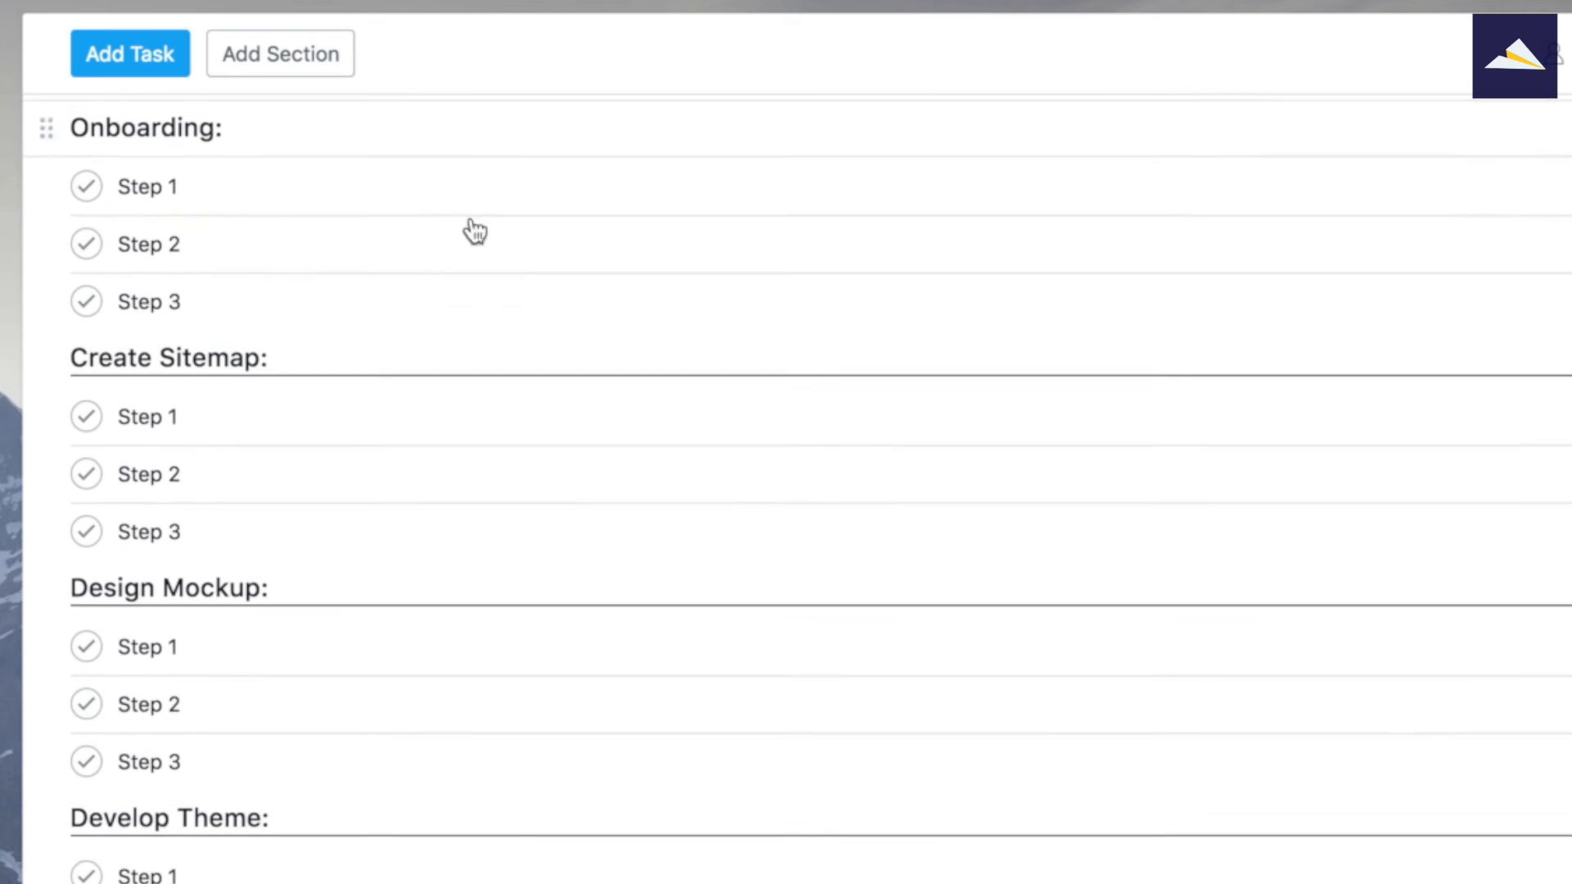
left_click(87, 183)
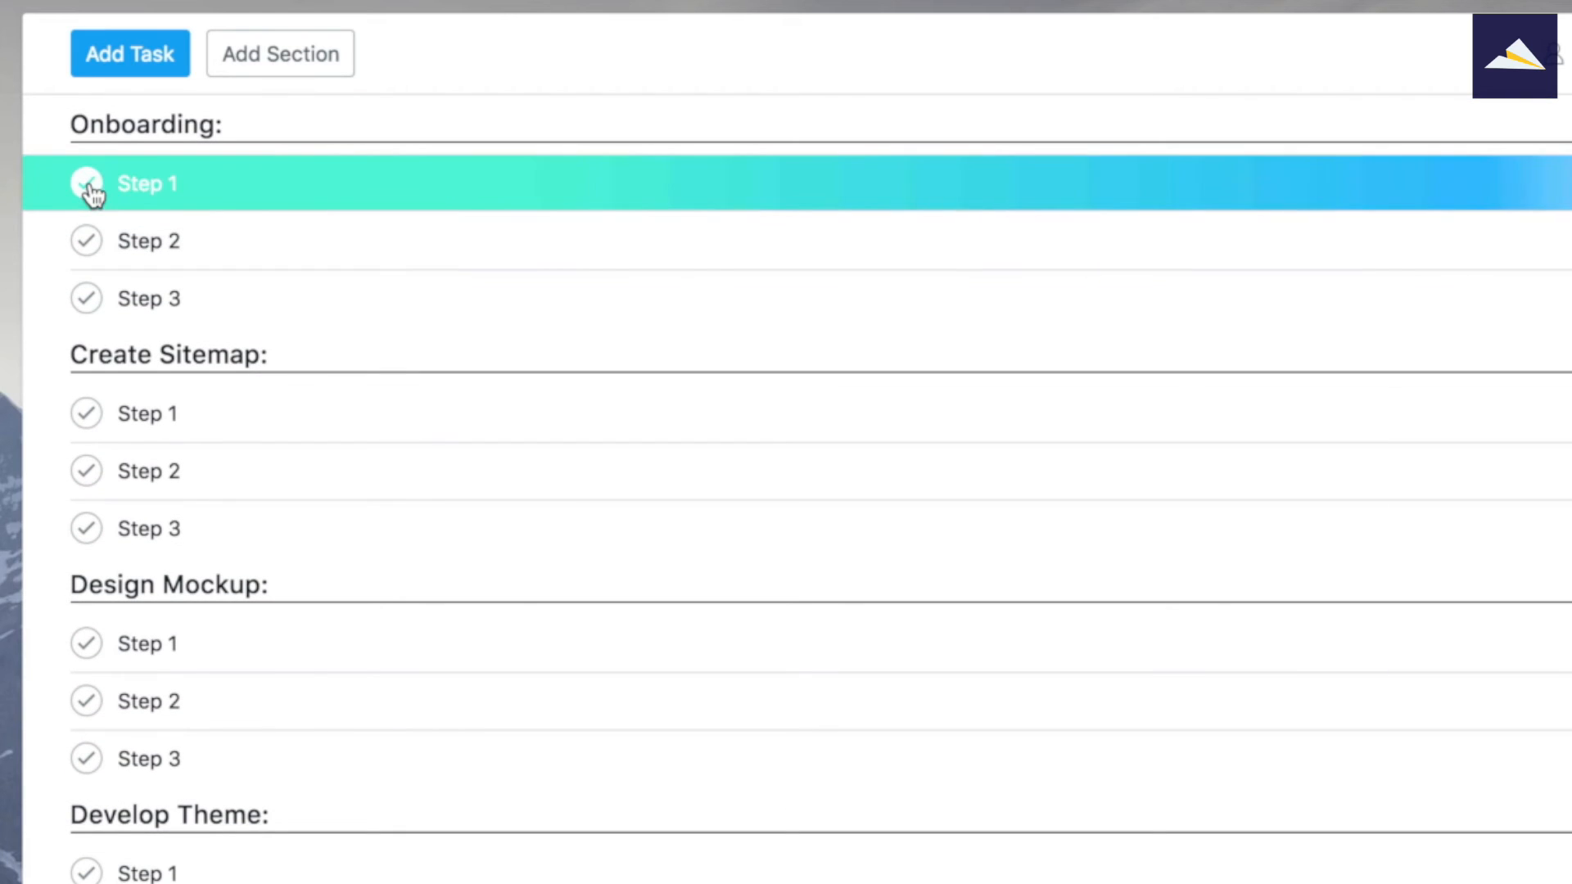
left_click(86, 185)
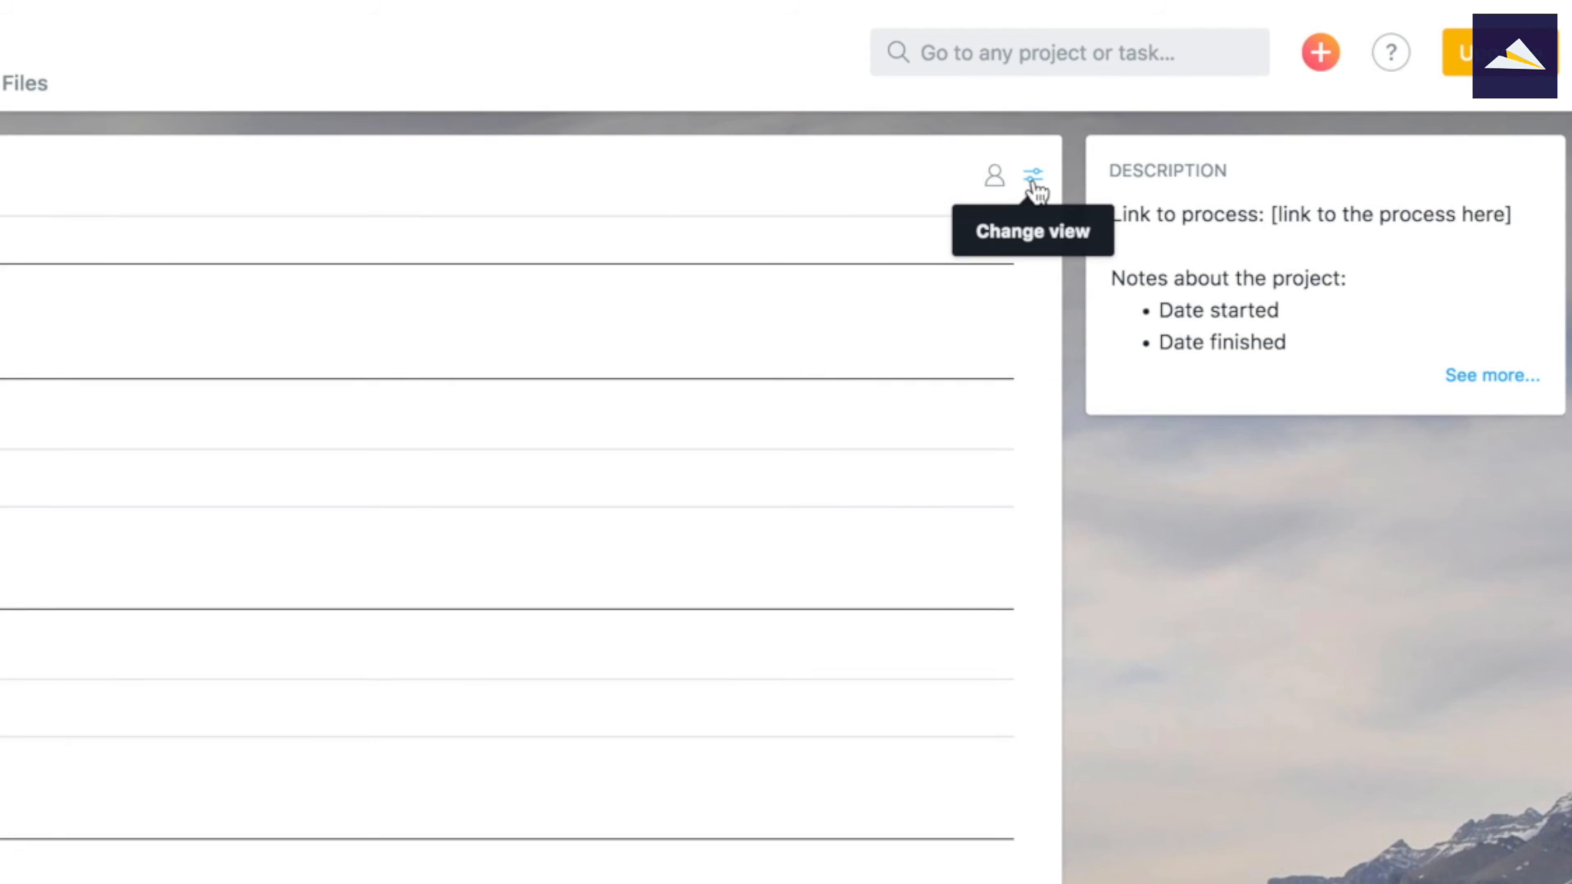
- Set the project's task view to All Tasks and save that view for everyone
left_click(1036, 190)
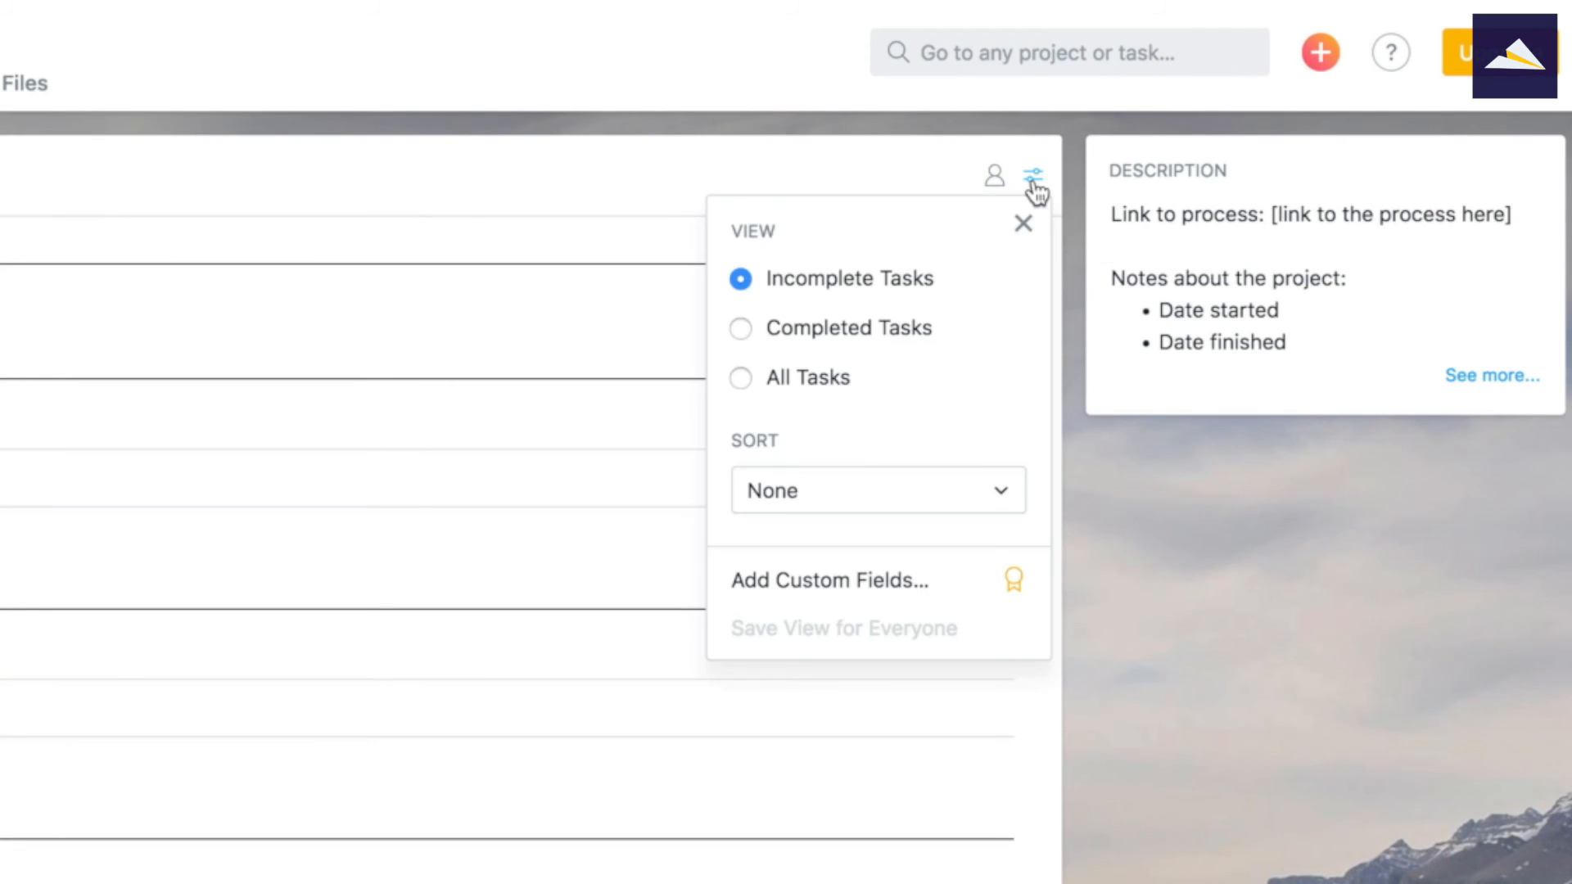
left_click(819, 381)
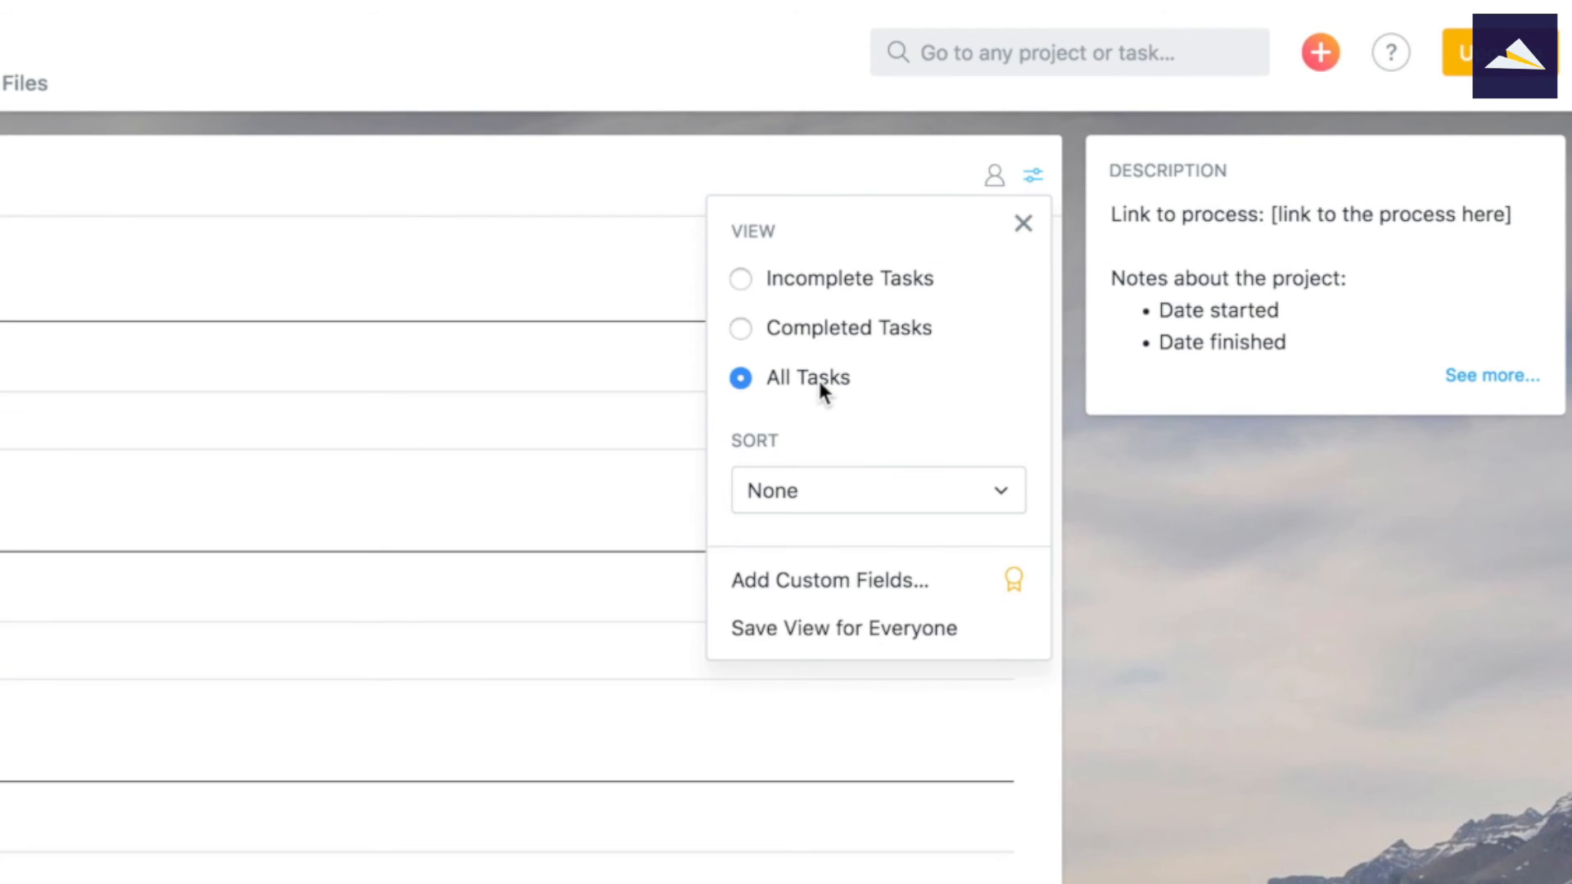
left_click(816, 638)
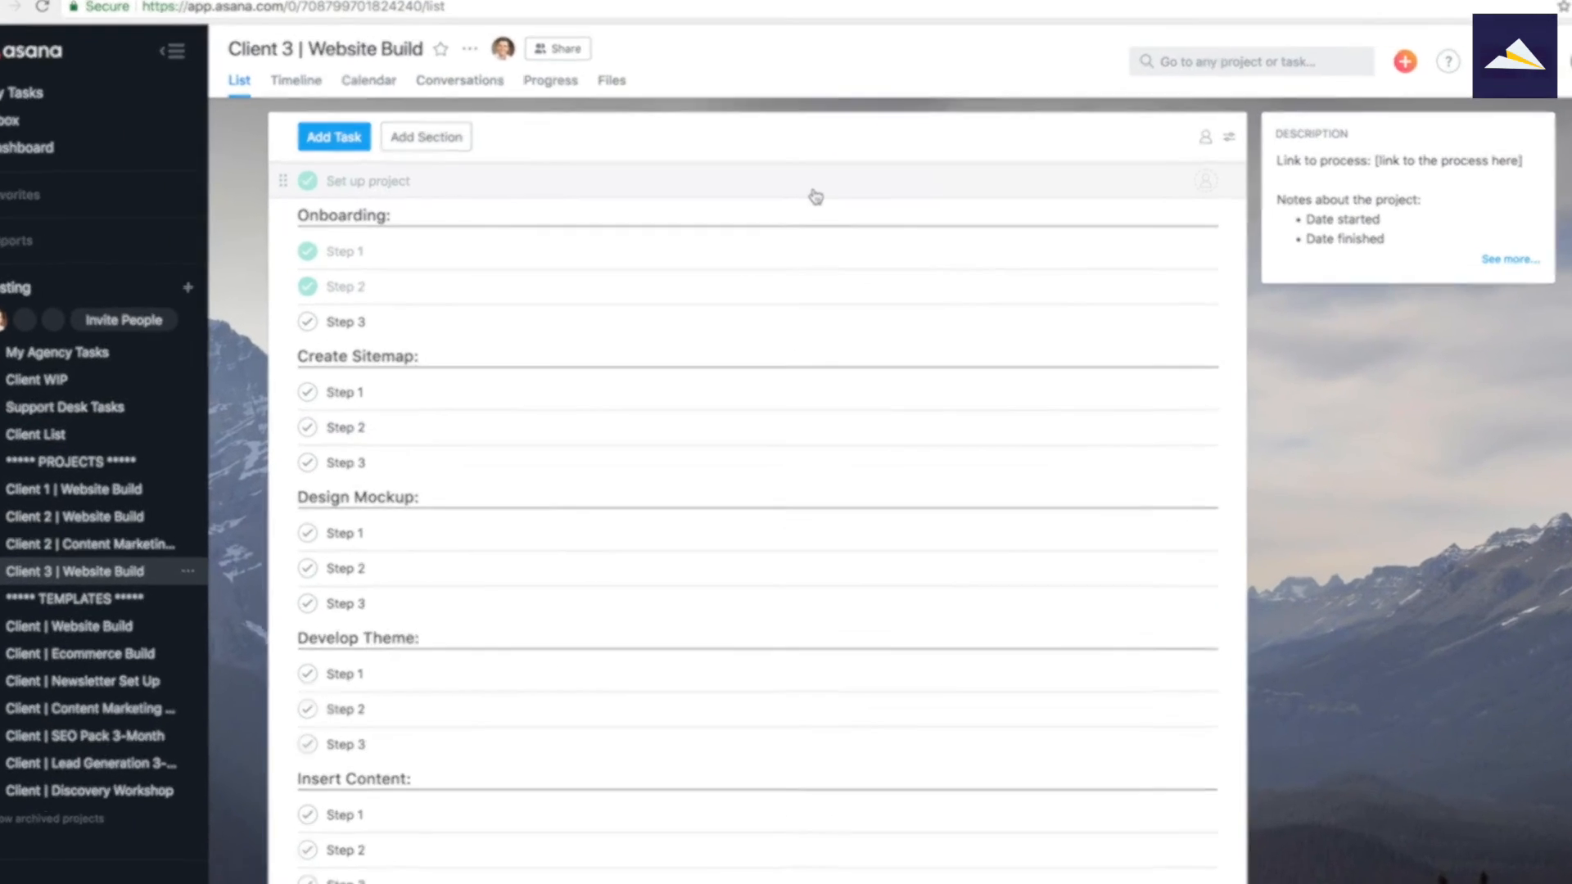